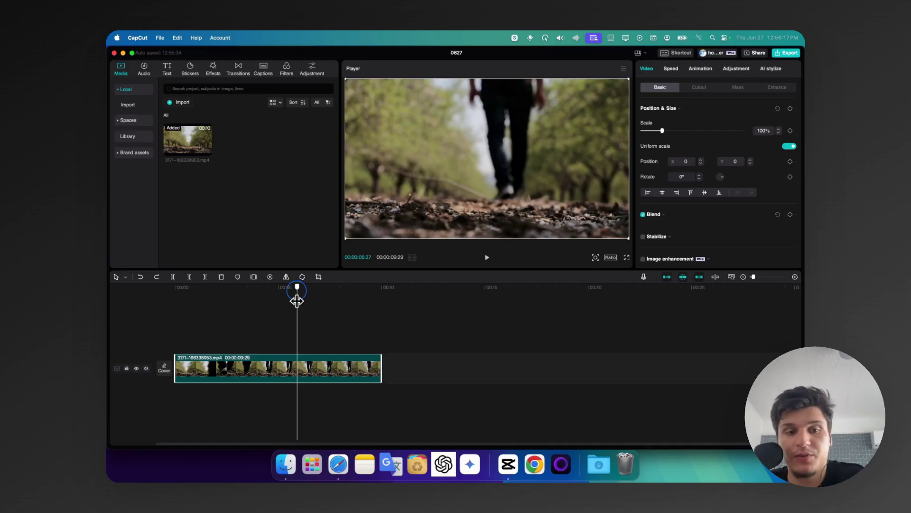
- Reverse the whole 3171-166338953.mp4 clip on the timeline
{"action": "left_click_drag", "start_coordinate": [297, 300], "coordinate": [288, 299]}
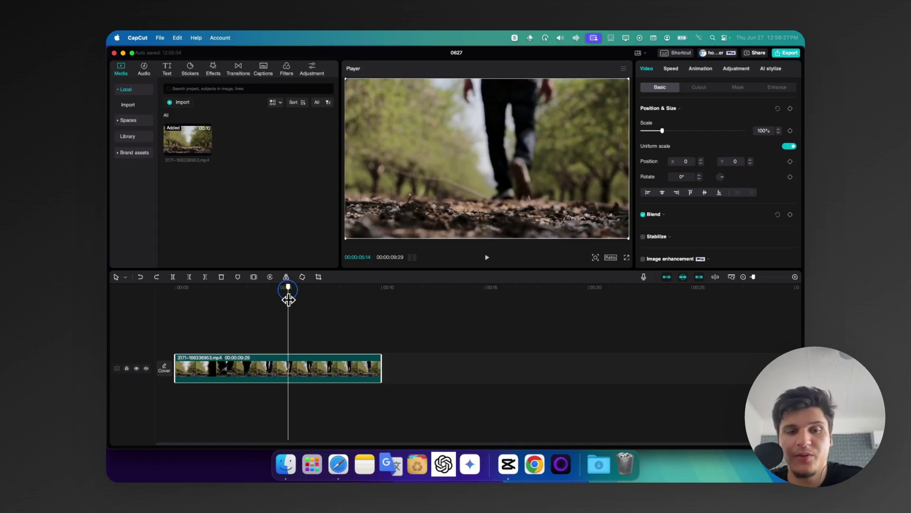
{"action": "left_click_drag", "start_coordinate": [288, 299], "coordinate": [219, 292]}
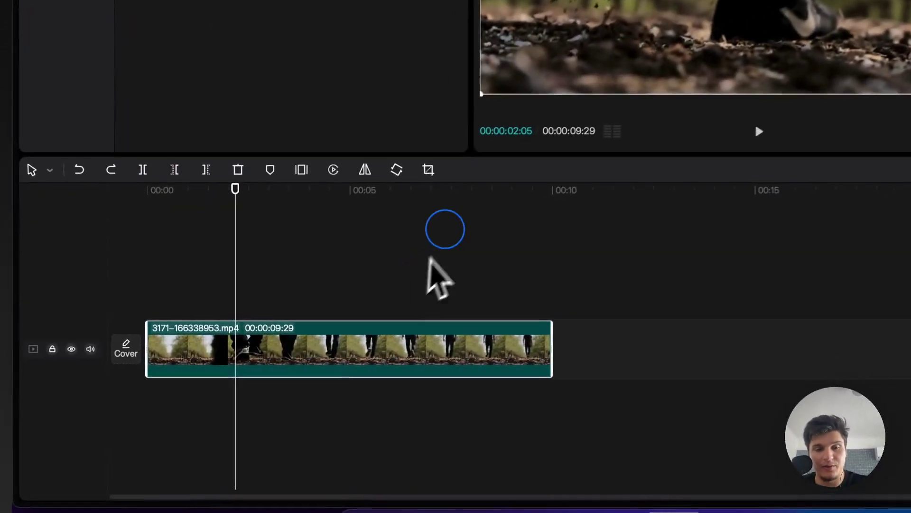
{"action": "left_click", "coordinate": [338, 290]}
{"action": "left_click_drag", "start_coordinate": [472, 187], "coordinate": [315, 196]}
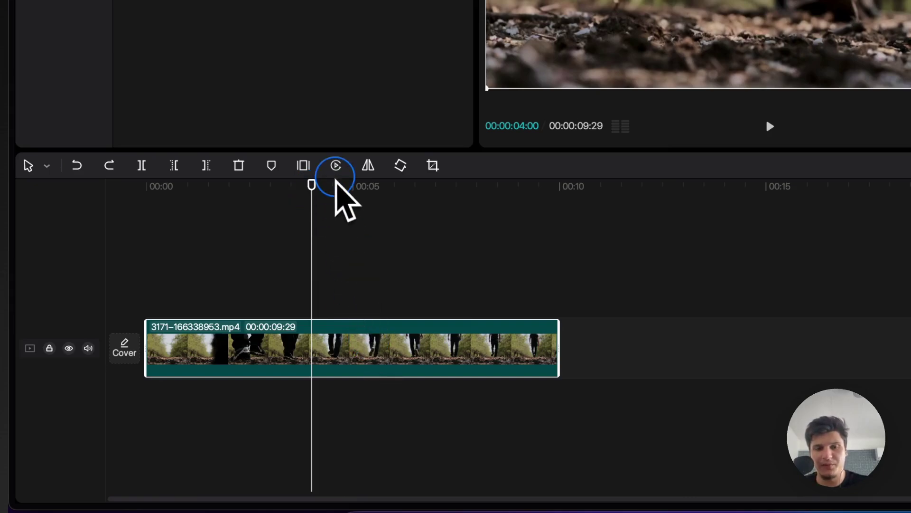
{"action": "left_click", "coordinate": [336, 166]}
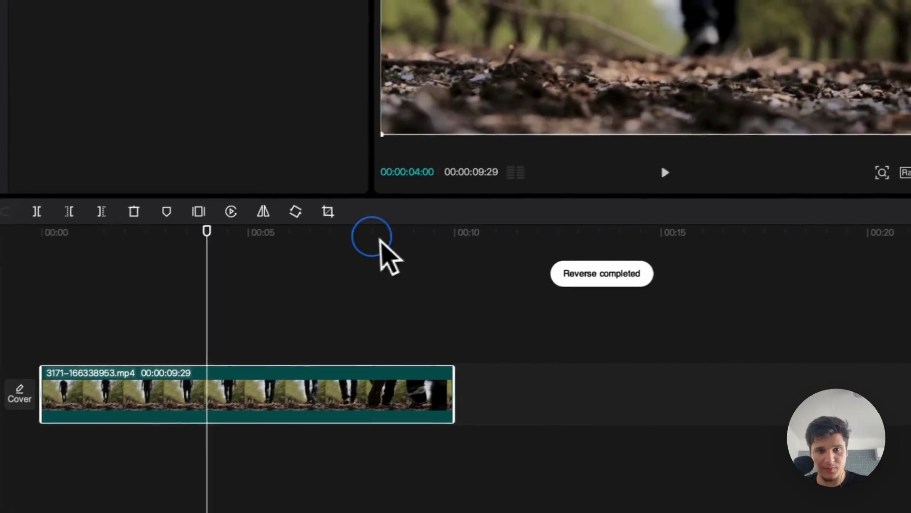
- Play the reversed clip from the beginning, scrub further through it, and undo the reversal
{"action": "left_click", "coordinate": [494, 184]}
{"action": "left_click", "coordinate": [95, 248]}
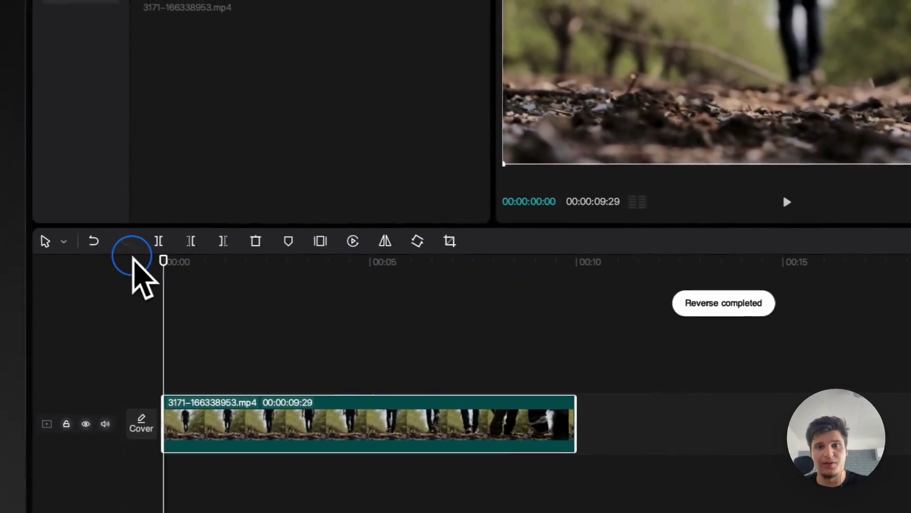
{"action": "key", "text": "space"}
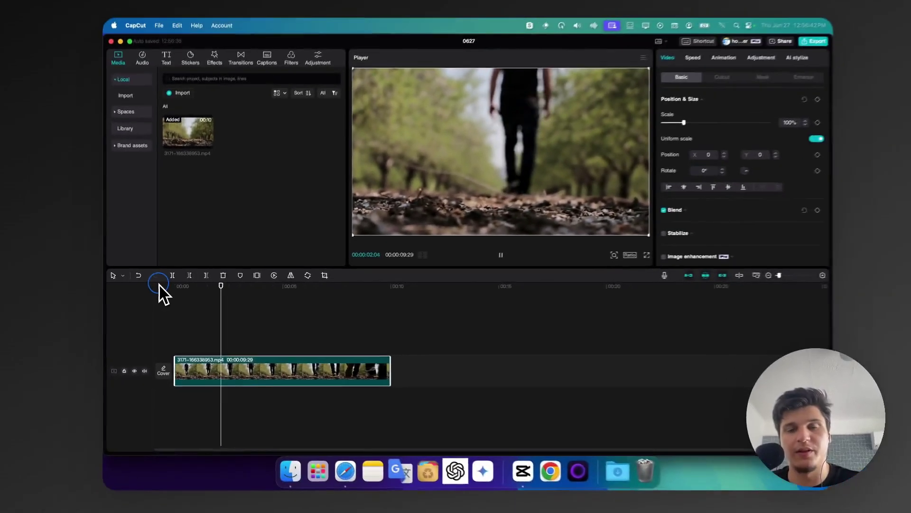
{"action": "key", "text": "space"}
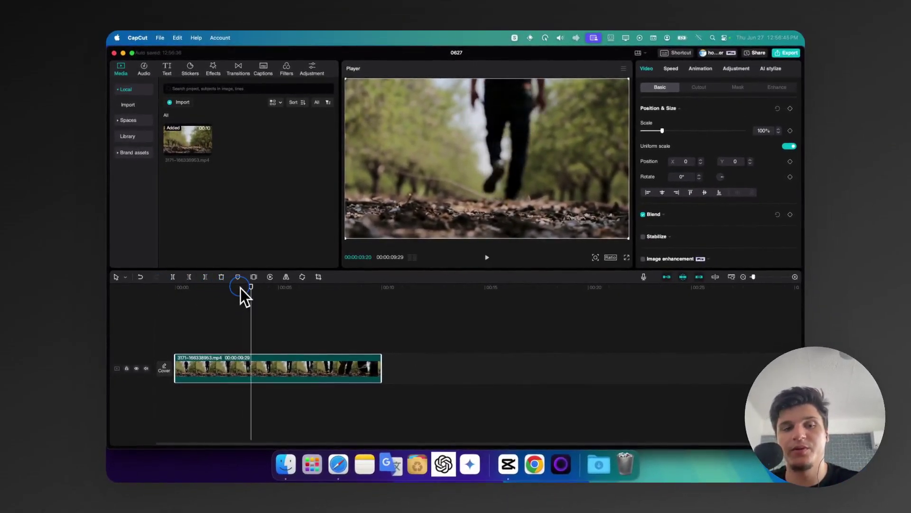
{"action": "left_click_drag", "start_coordinate": [241, 290], "coordinate": [331, 302]}
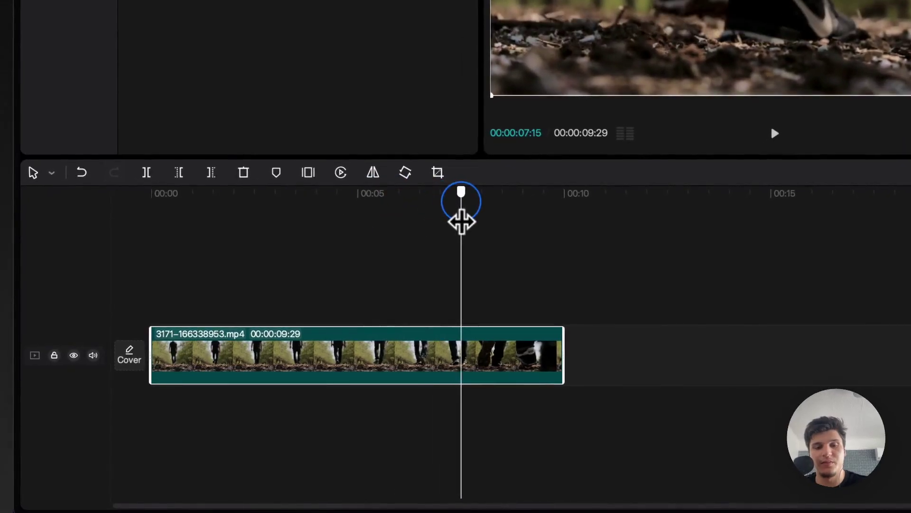
{"action": "key", "text": "ctrl+z"}
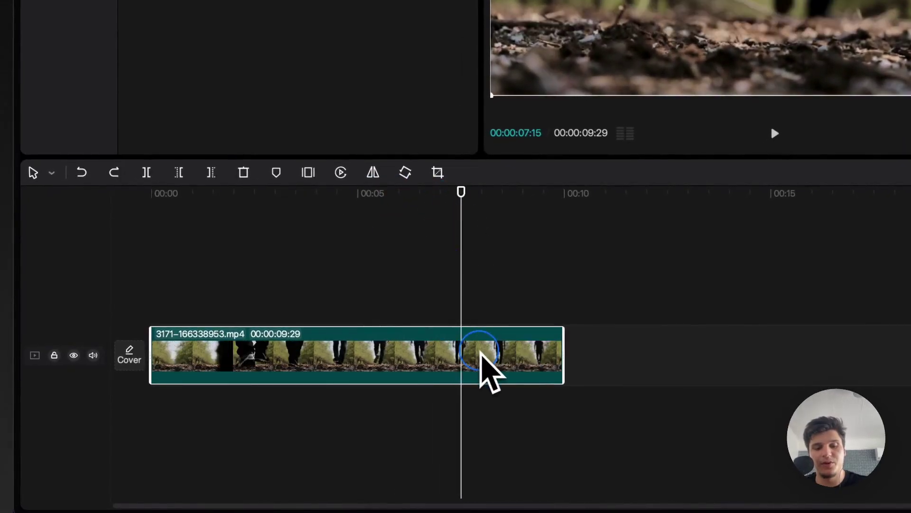
- Split the clip at 00:00:07:15 and 00:00:02:07, and reverse only the last and the first segments
{"action": "left_click_drag", "start_coordinate": [461, 193], "coordinate": [504, 194]}
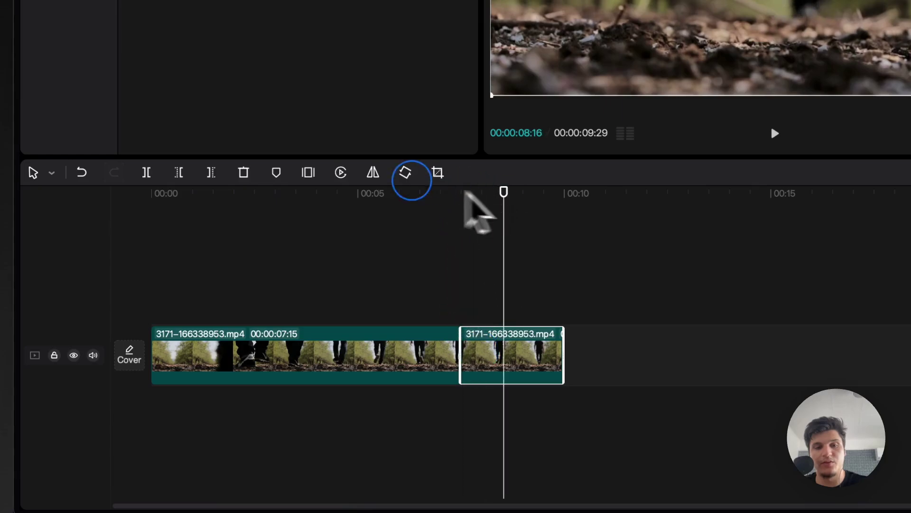
{"action": "left_click", "coordinate": [340, 173]}
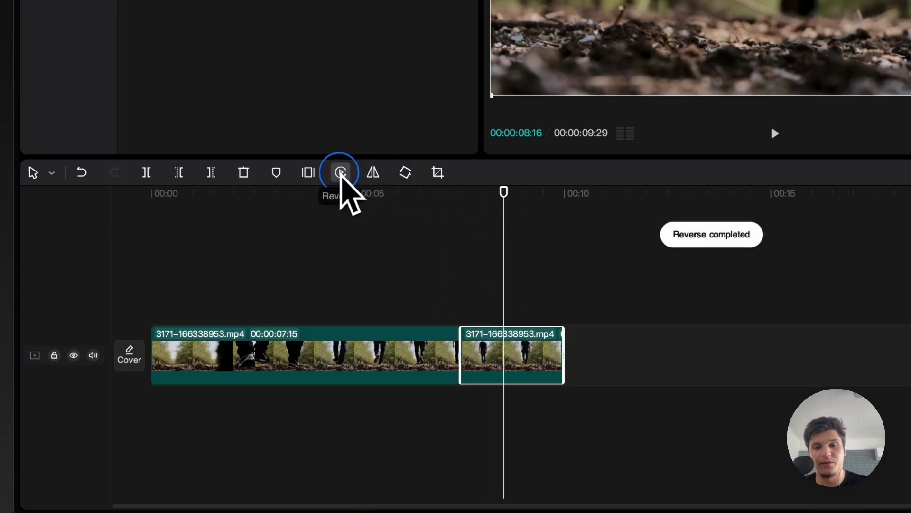
{"action": "left_click_drag", "start_coordinate": [464, 241], "coordinate": [259, 216]}
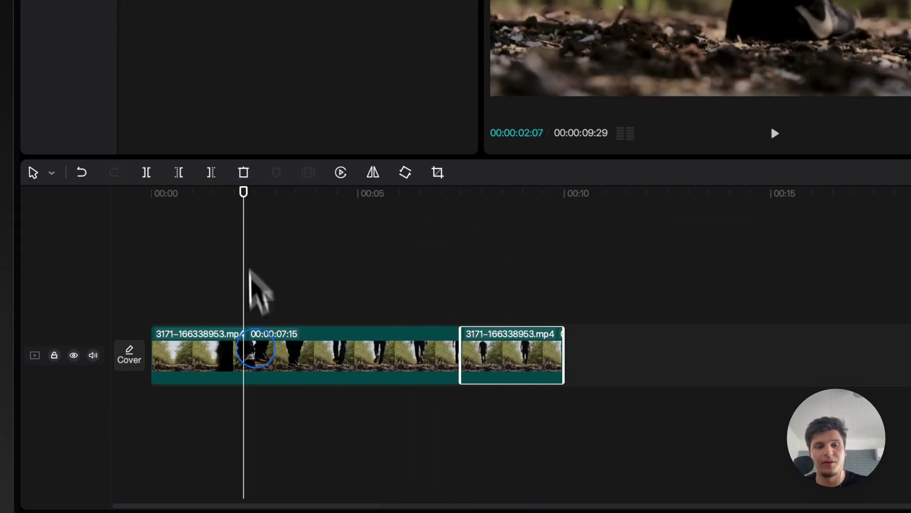
{"action": "left_click", "coordinate": [256, 350]}
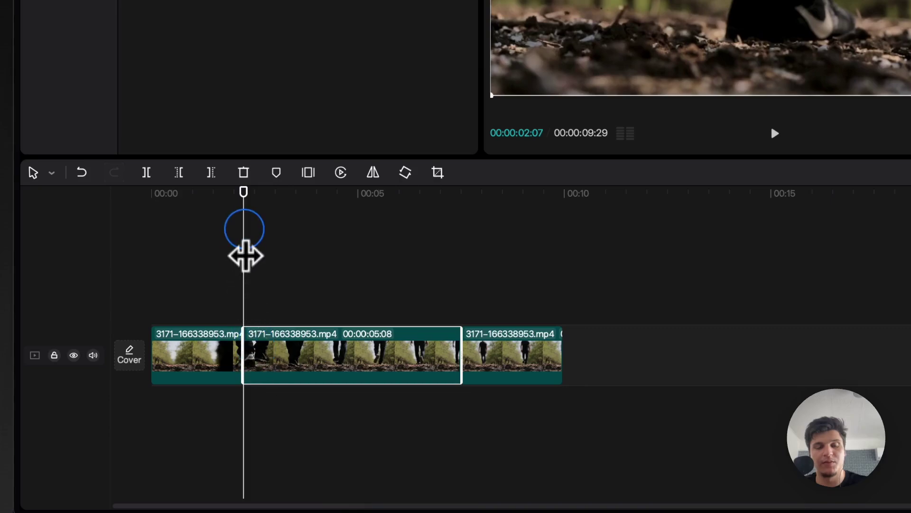
{"action": "left_click_drag", "start_coordinate": [245, 254], "coordinate": [181, 239]}
{"action": "left_click", "coordinate": [227, 357]}
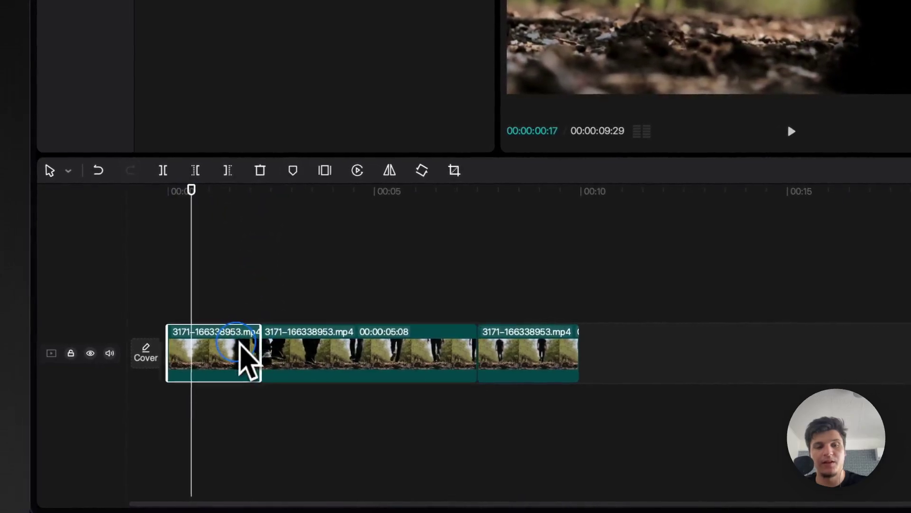
{"action": "left_click", "coordinate": [357, 172]}
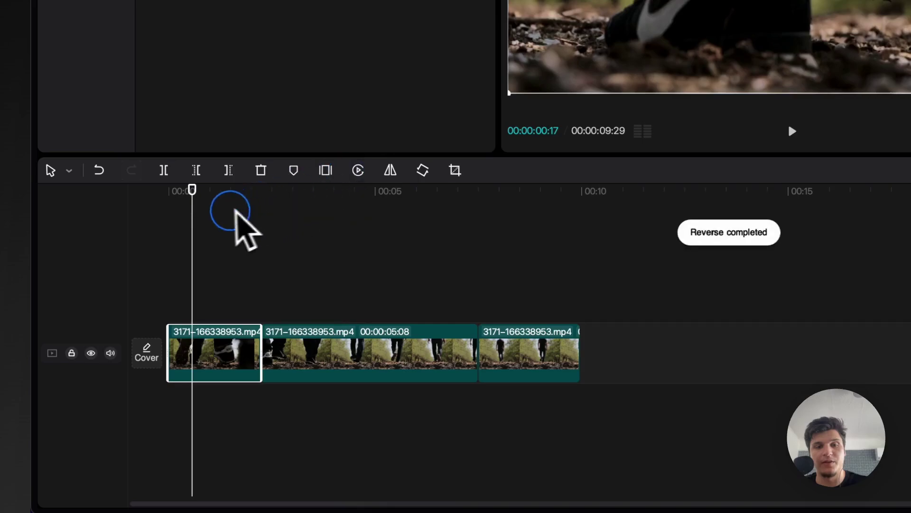
- Undo the segment reversals and splits to restore the single forward-playing clip
{"action": "left_click", "coordinate": [247, 221]}
{"action": "left_click_drag", "start_coordinate": [247, 221], "coordinate": [220, 223]}
{"action": "key", "text": "ctrl+z"}
{"action": "key", "text": "ctrl+z"}
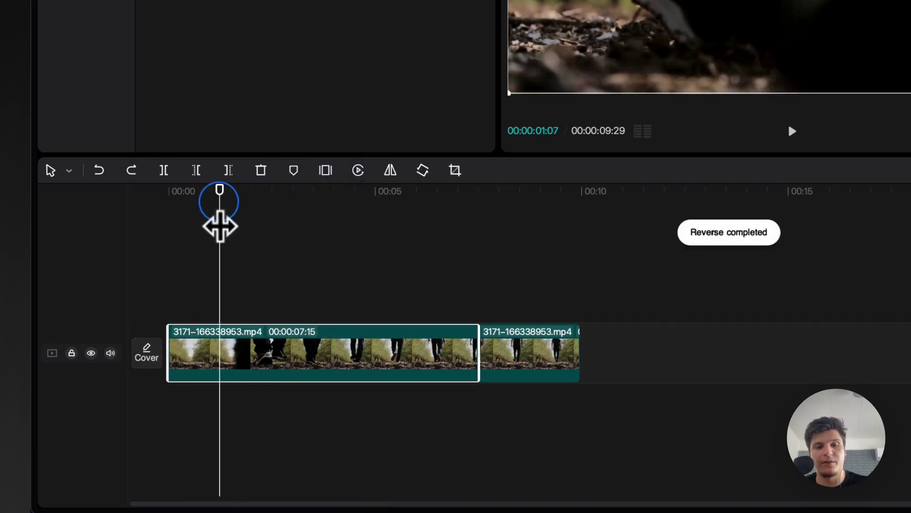
{"action": "left_click_drag", "start_coordinate": [470, 216], "coordinate": [474, 219]}
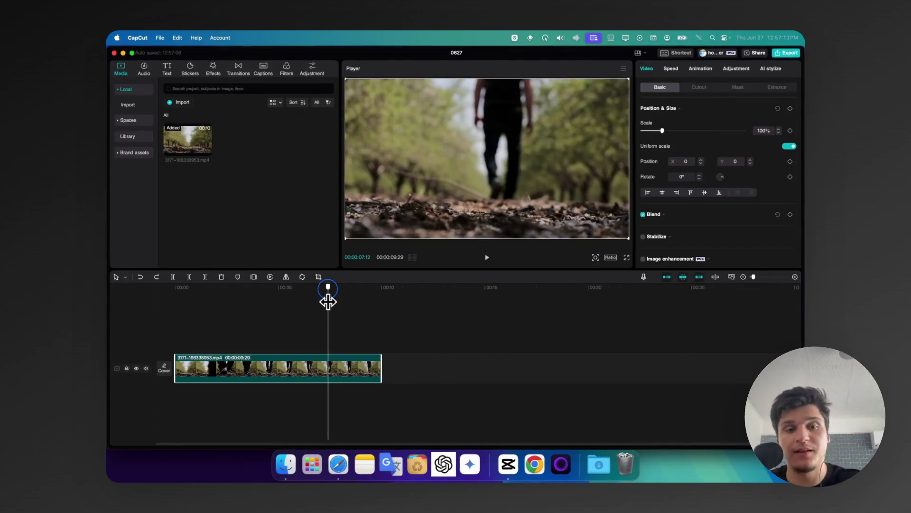
- Add a default text at 00:00:07:10 reading "how to reverse video in capcut" and set its font size to 10
{"action": "left_click_drag", "start_coordinate": [328, 301], "coordinate": [326, 300]}
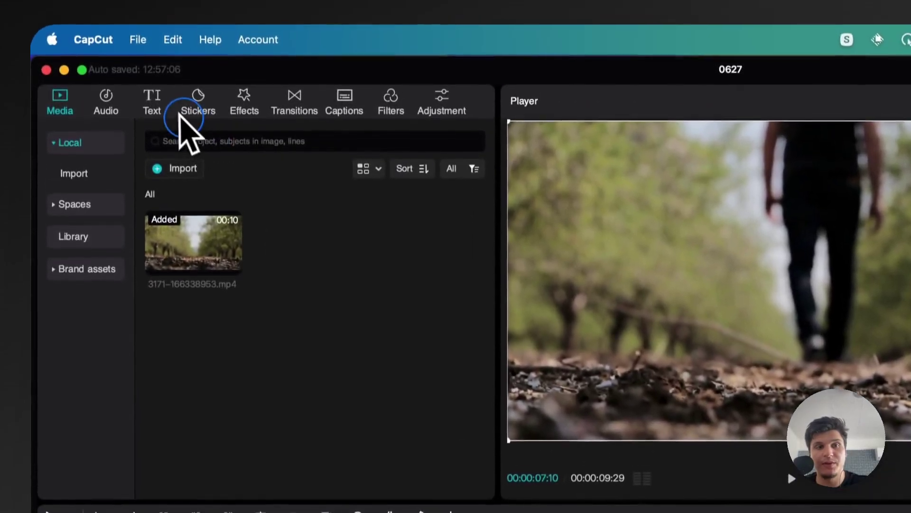
{"action": "left_click", "coordinate": [163, 111]}
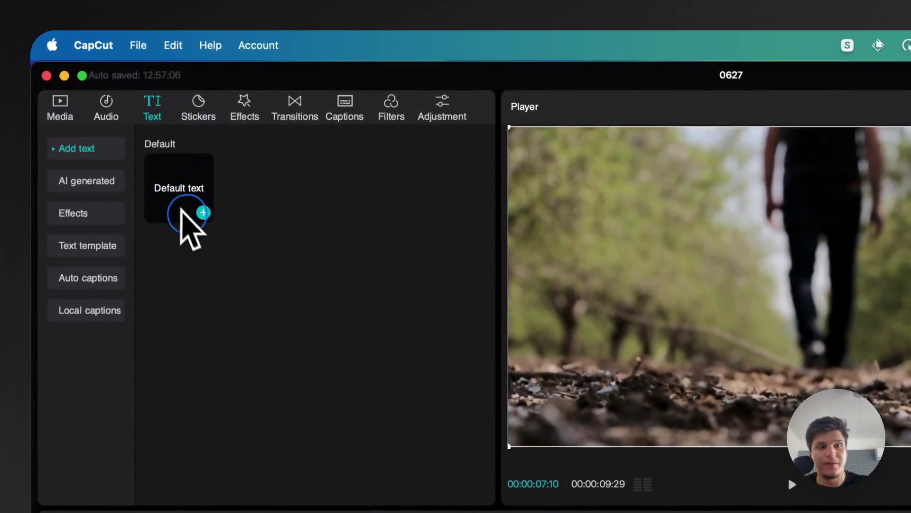
{"action": "left_click", "coordinate": [203, 213]}
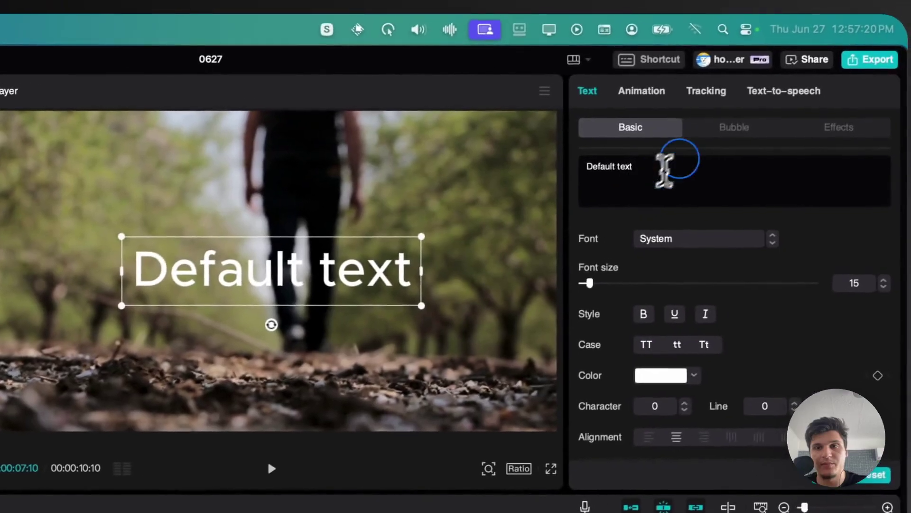
{"action": "left_click_drag", "start_coordinate": [665, 168], "coordinate": [538, 153]}
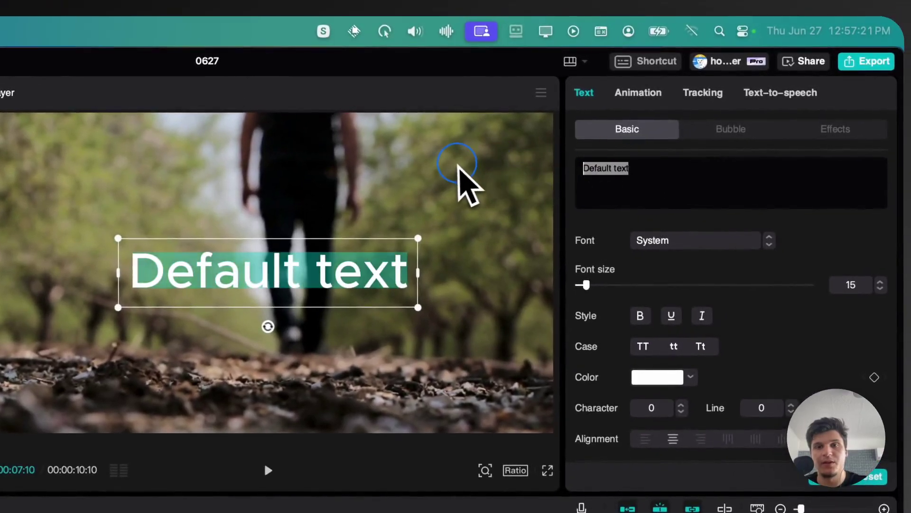
{"action": "type", "text": "how to rev"}
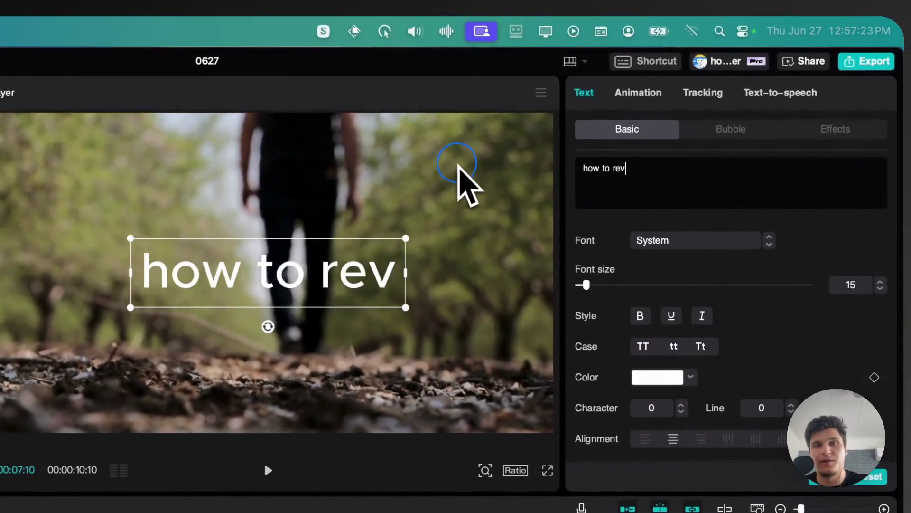
{"action": "type", "text": "erse video in capcut"}
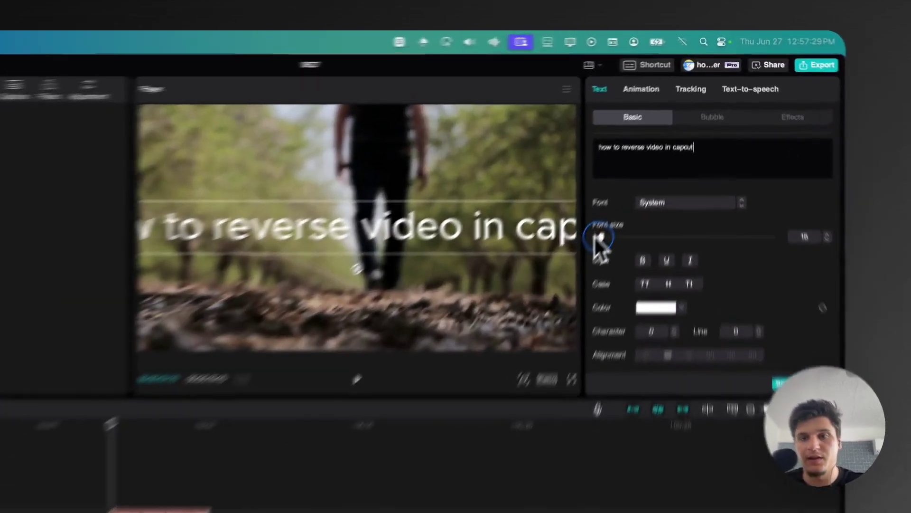
{"action": "left_click_drag", "start_coordinate": [644, 164], "coordinate": [643, 165]}
- Apply the typing cursor In animation to the text and extend its duration to the maximum
{"action": "left_click", "coordinate": [612, 121]}
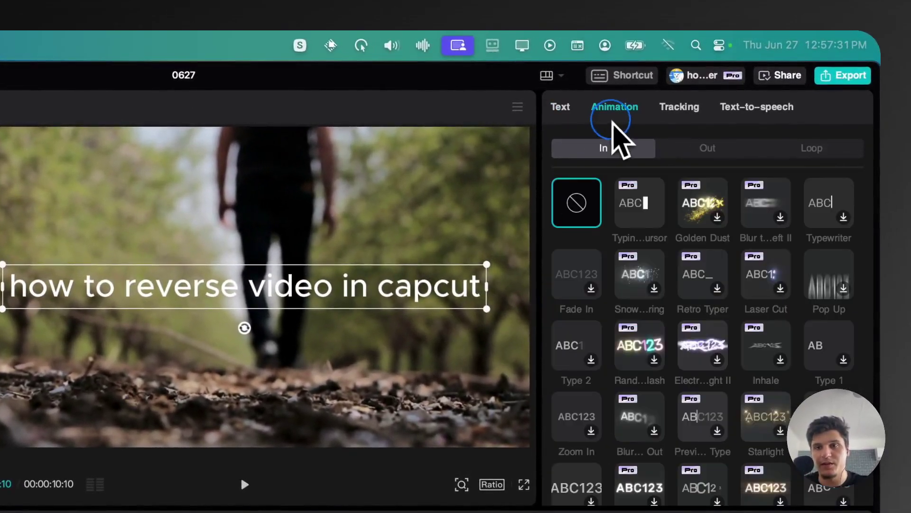
{"action": "left_click", "coordinate": [633, 204]}
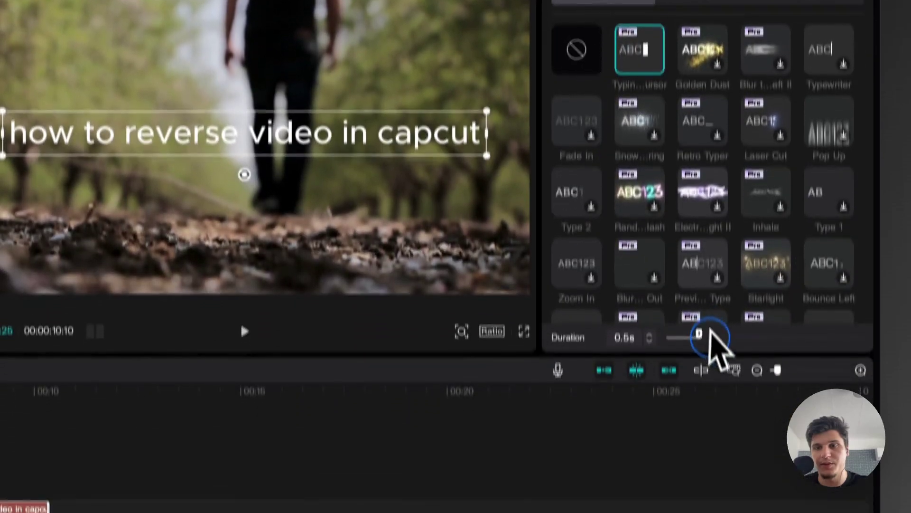
{"action": "left_click_drag", "start_coordinate": [698, 334], "coordinate": [876, 337]}
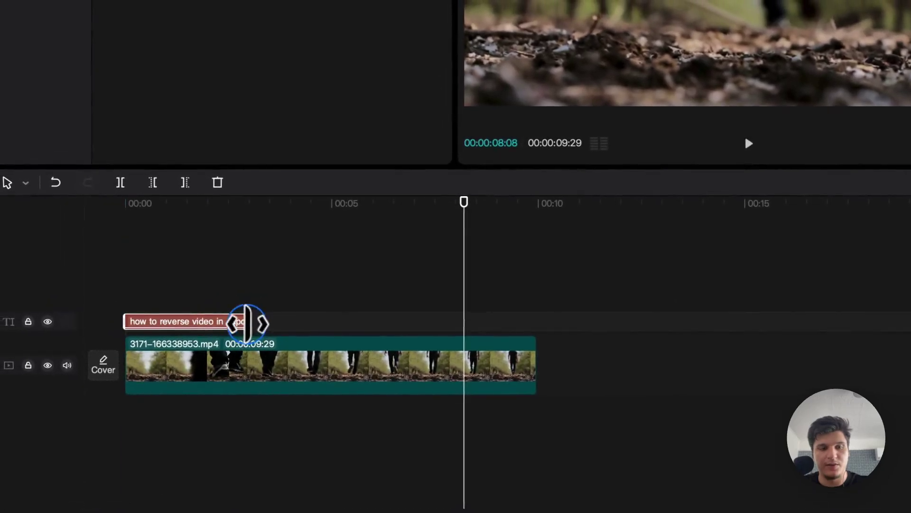
- Make the text segment span the full length of the video clip and scrub through to preview its animation
{"action": "left_click_drag", "start_coordinate": [186, 280], "coordinate": [465, 278]}
{"action": "left_click_drag", "start_coordinate": [527, 319], "coordinate": [532, 319]}
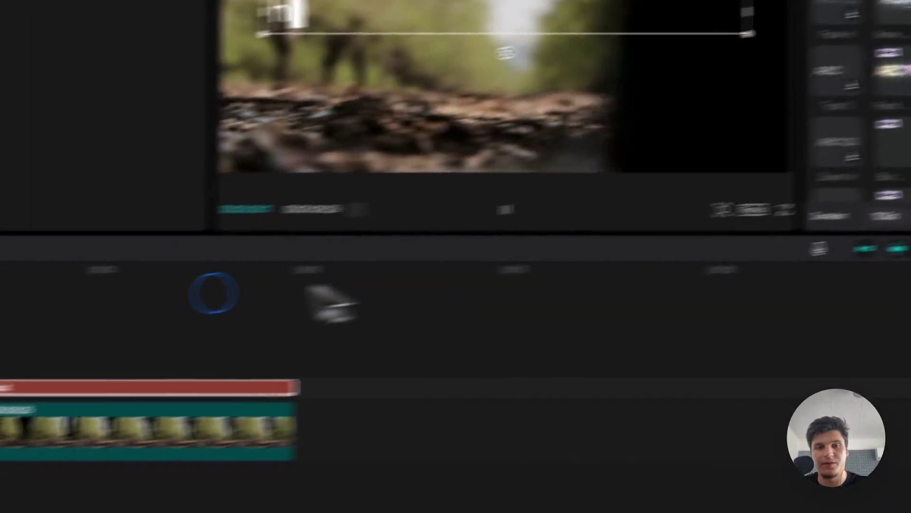
{"action": "left_click_drag", "start_coordinate": [215, 292], "coordinate": [294, 290]}
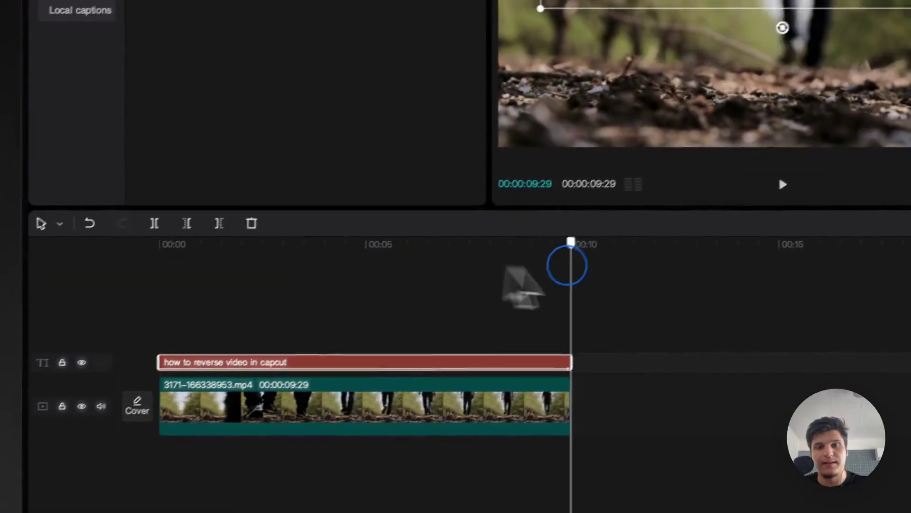
{"action": "left_click_drag", "start_coordinate": [567, 265], "coordinate": [355, 273]}
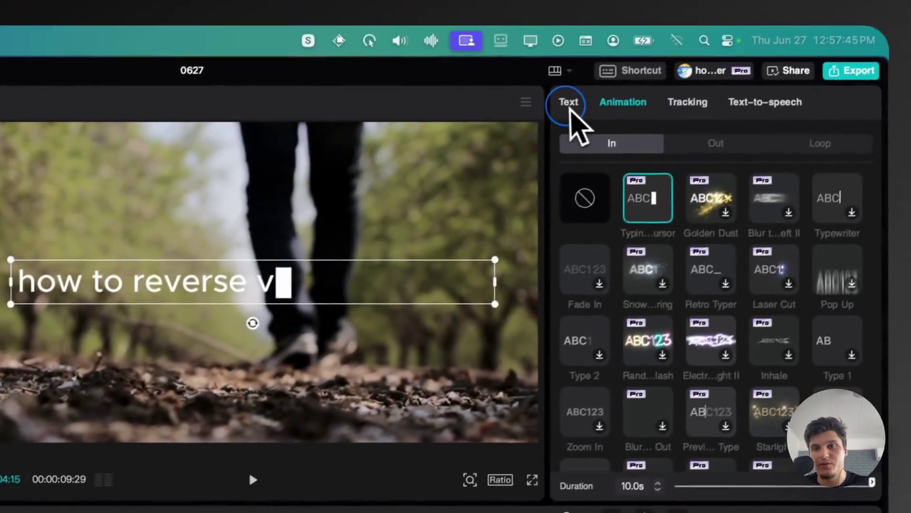
- Set the text's font to JetBrainsMono-Bd and its case to all uppercase, and check the typing animation across the timeline
{"action": "left_click", "coordinate": [568, 106]}
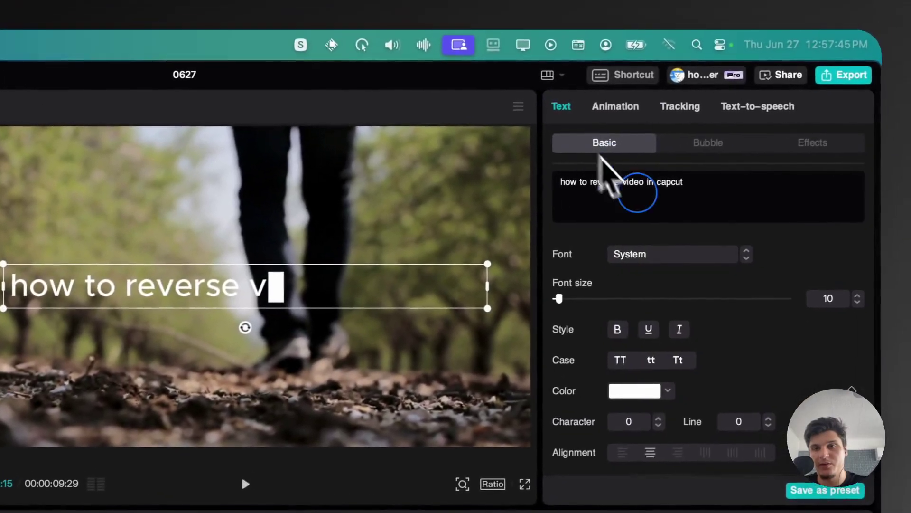
{"action": "left_click", "coordinate": [668, 256]}
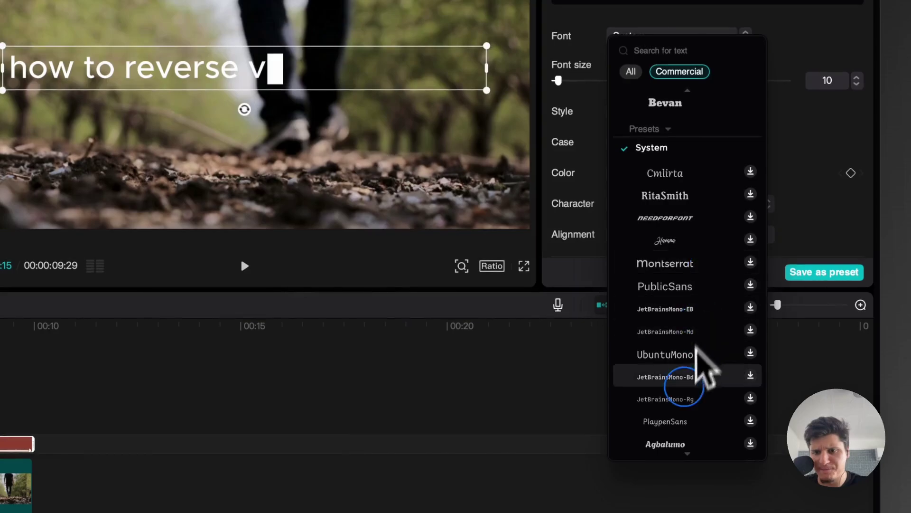
{"action": "left_click", "coordinate": [685, 384]}
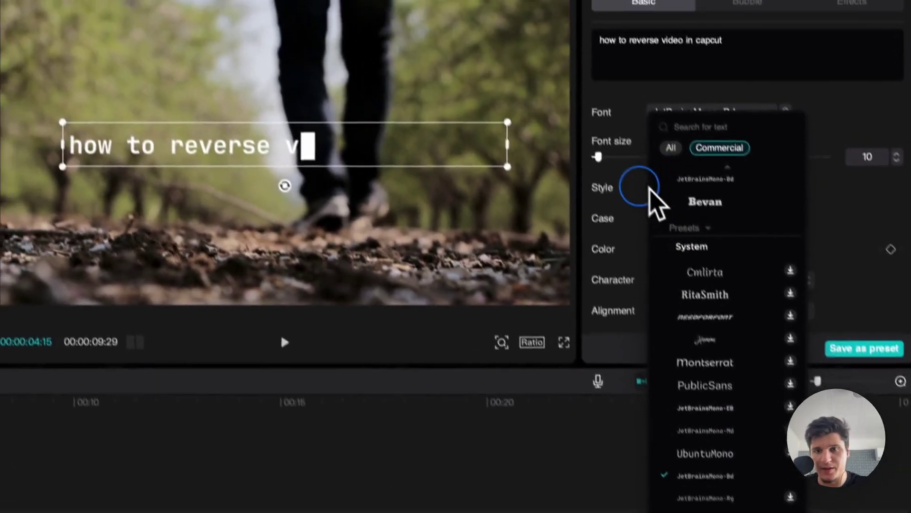
{"action": "left_click", "coordinate": [650, 188]}
{"action": "left_click", "coordinate": [658, 187]}
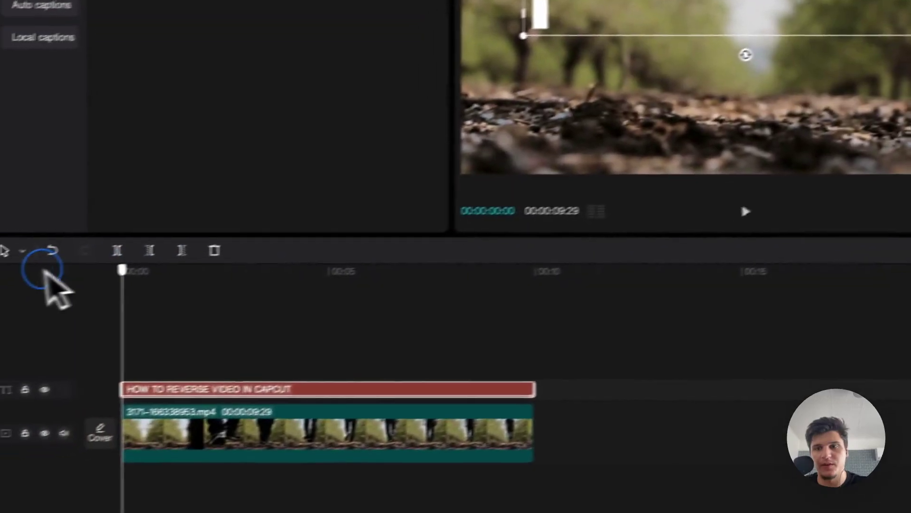
{"action": "left_click_drag", "start_coordinate": [122, 270], "coordinate": [509, 269]}
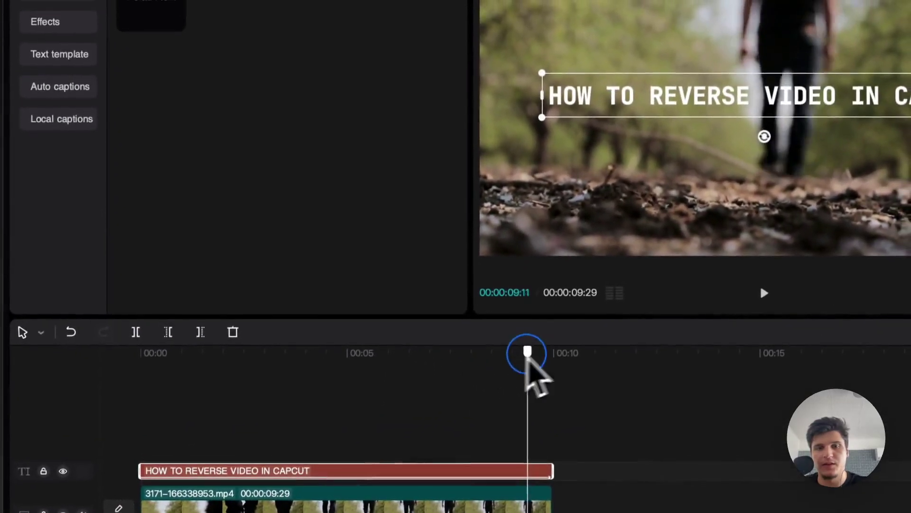
{"action": "left_click_drag", "start_coordinate": [527, 358], "coordinate": [357, 366]}
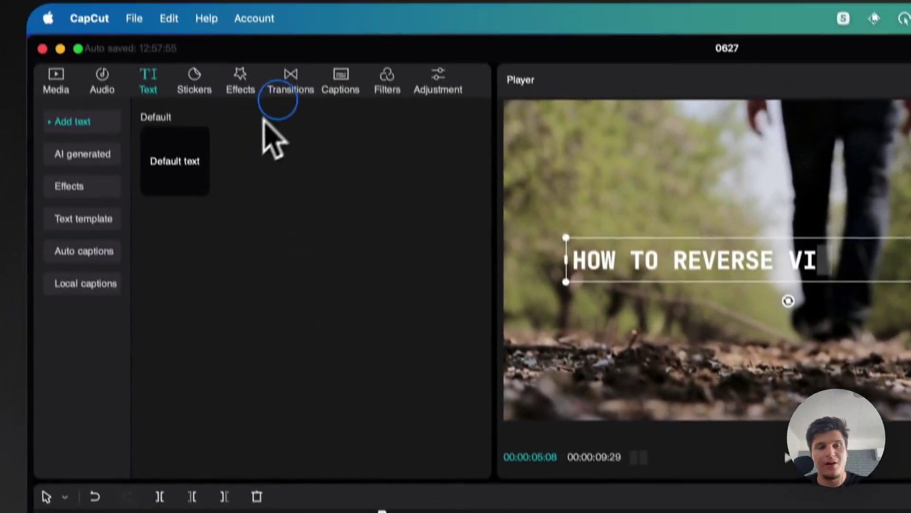
- Search the video effects for "opening" and place the Horizontal Open effect above the text at the start of the timeline
{"action": "left_click", "coordinate": [289, 90]}
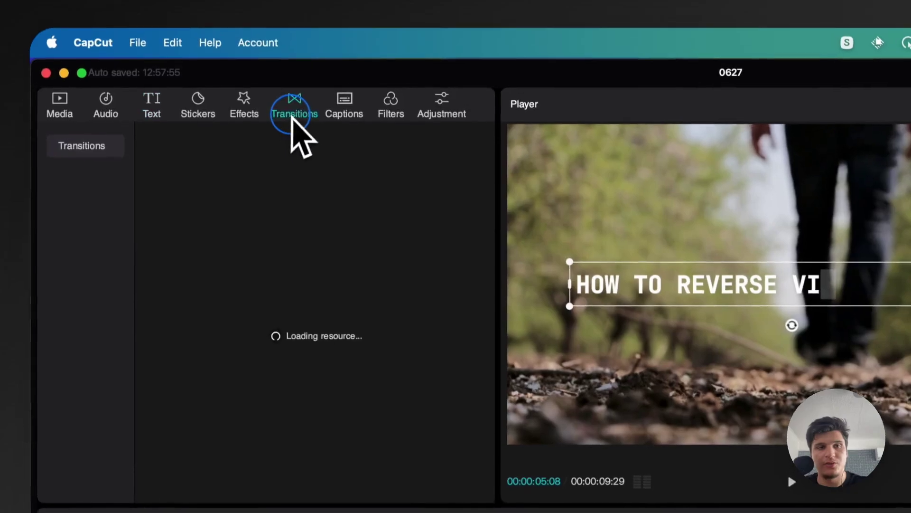
{"action": "left_click", "coordinate": [244, 112]}
{"action": "left_click", "coordinate": [218, 149]}
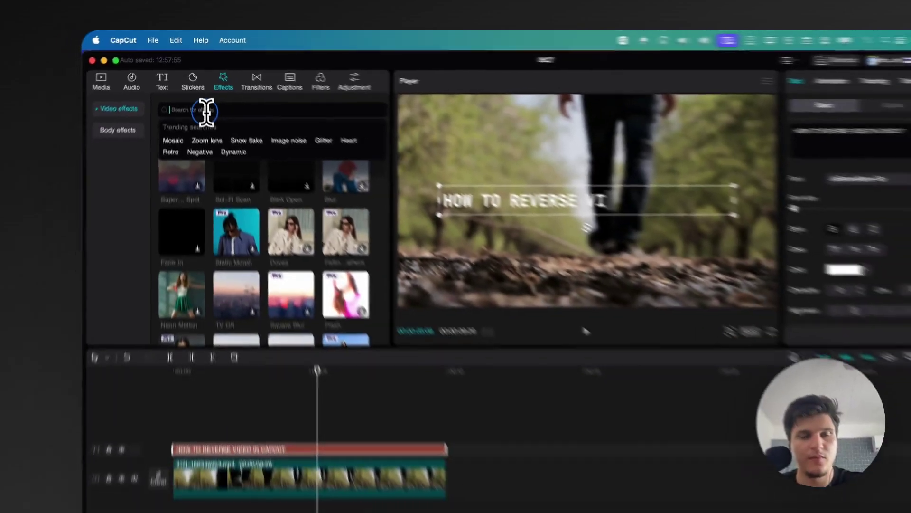
{"action": "type", "text": "op"}
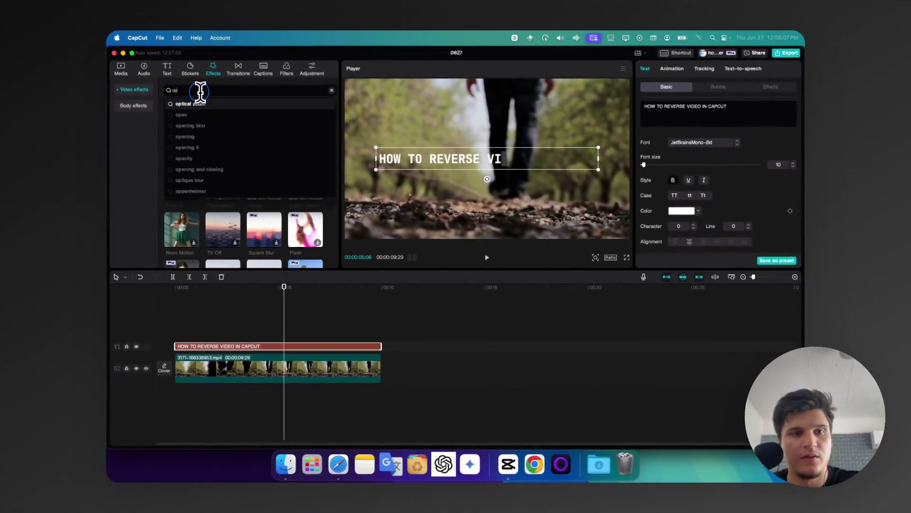
{"action": "type", "text": "ening"}
{"action": "key", "text": "Return"}
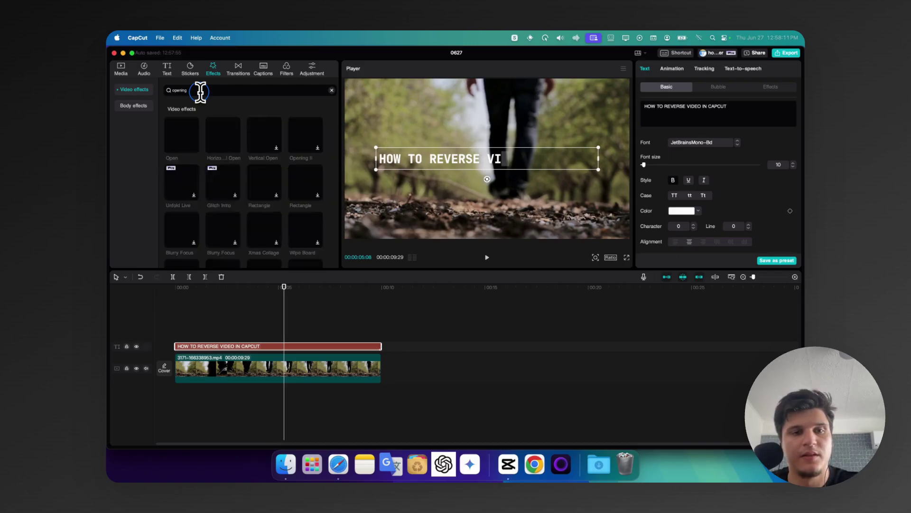
{"action": "left_click_drag", "start_coordinate": [208, 138], "coordinate": [184, 349]}
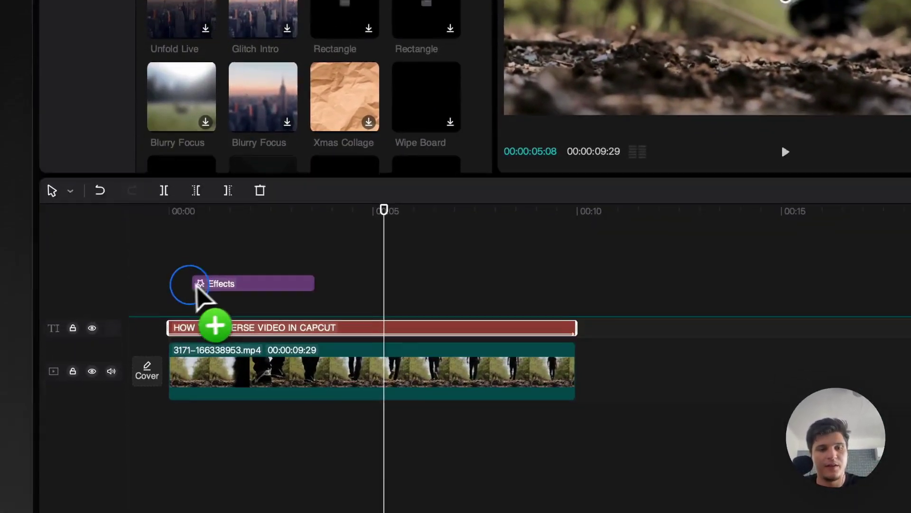
- Scrub through the first three seconds to preview the Horizontal Open effect, and select the effect, text and video together
{"action": "left_click", "coordinate": [180, 162]}
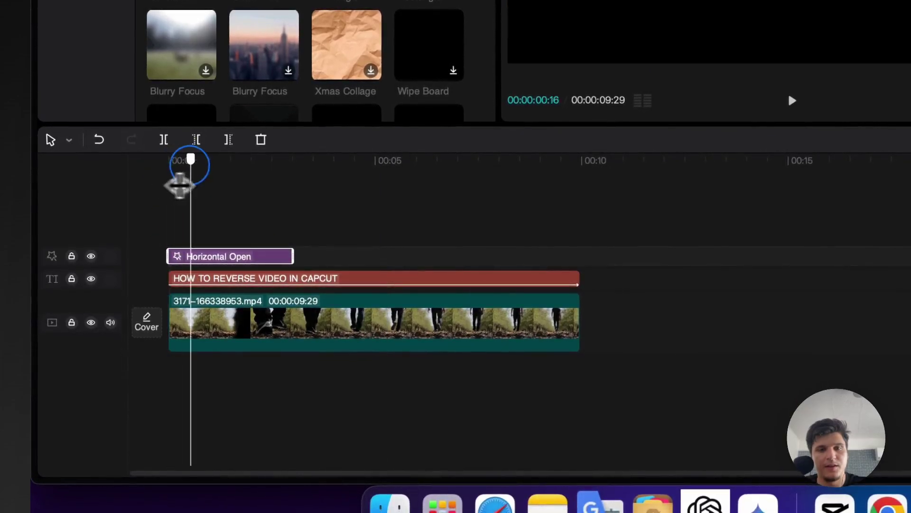
{"action": "left_click_drag", "start_coordinate": [219, 187], "coordinate": [291, 179]}
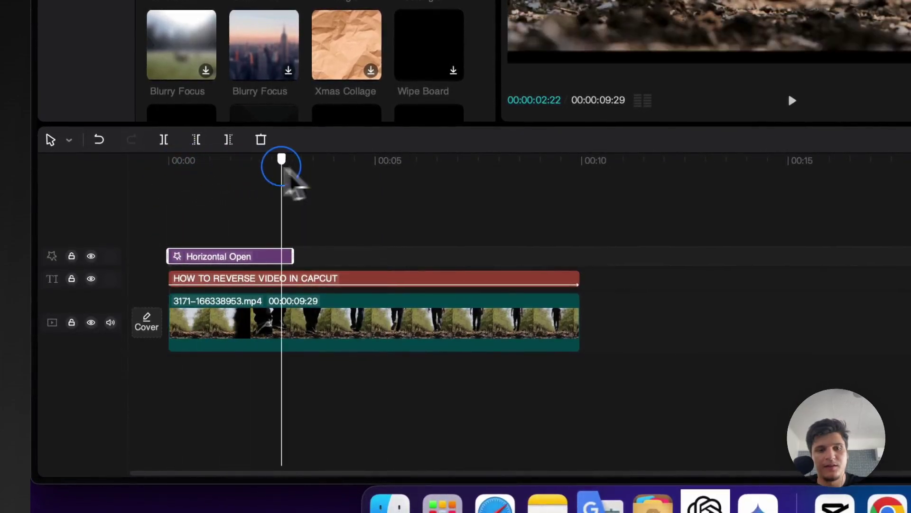
{"action": "left_click", "coordinate": [263, 394]}
{"action": "left_click_drag", "start_coordinate": [263, 394], "coordinate": [237, 222]}
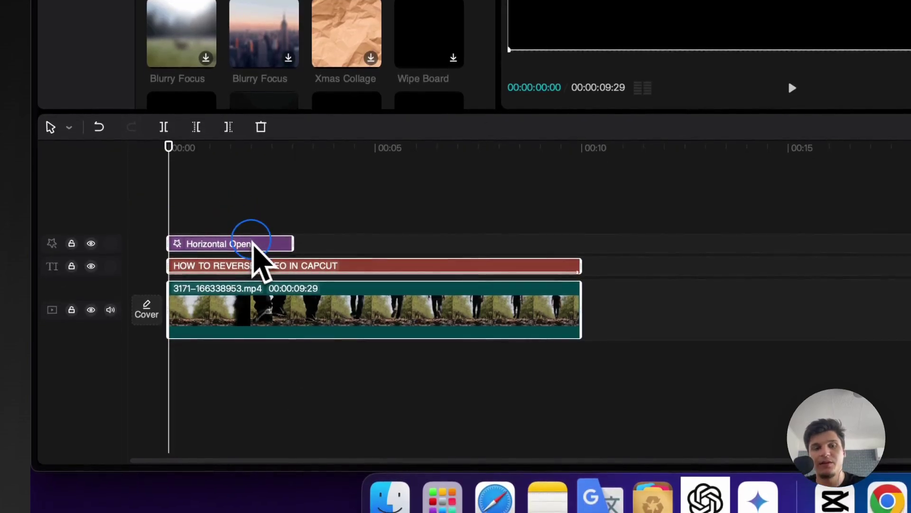
- Add a second Horizontal Open effect to the same track, ending where the video clip ends
{"action": "left_click_drag", "start_coordinate": [294, 151], "coordinate": [439, 151]}
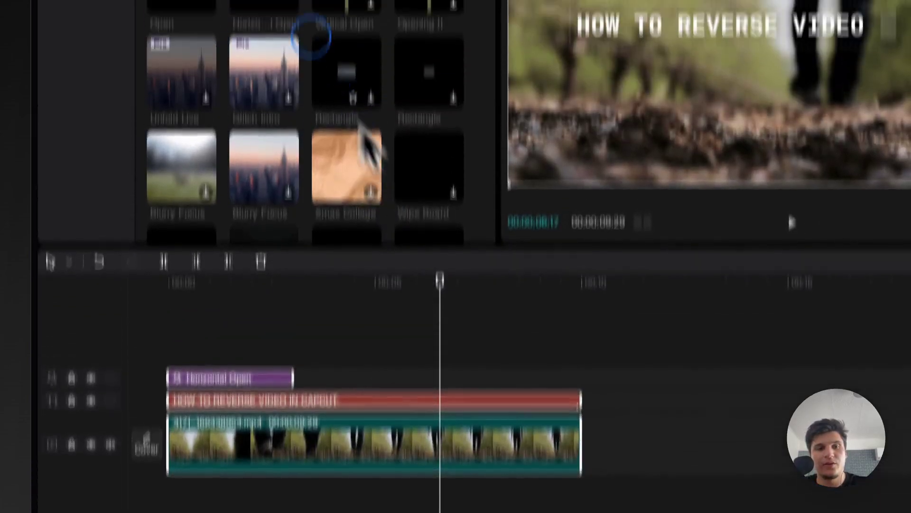
{"action": "left_click_drag", "start_coordinate": [264, 93], "coordinate": [460, 493]}
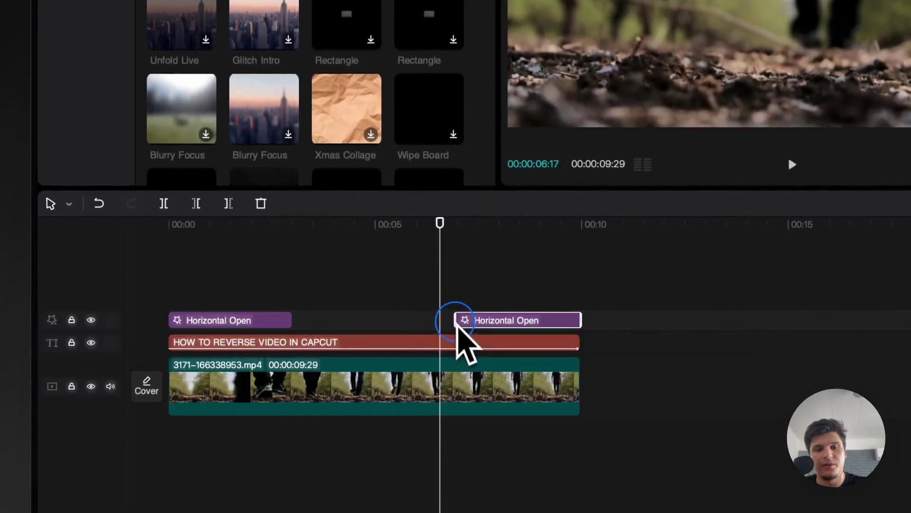
{"action": "left_click", "coordinate": [421, 397]}
- Split the text and video at 00:00:06:29, then combine the end pieces and the second Horizontal Open effect into a compound clip
{"action": "left_click_drag", "start_coordinate": [420, 222], "coordinate": [329, 211]}
{"action": "left_click_drag", "start_coordinate": [325, 270], "coordinate": [559, 380]}
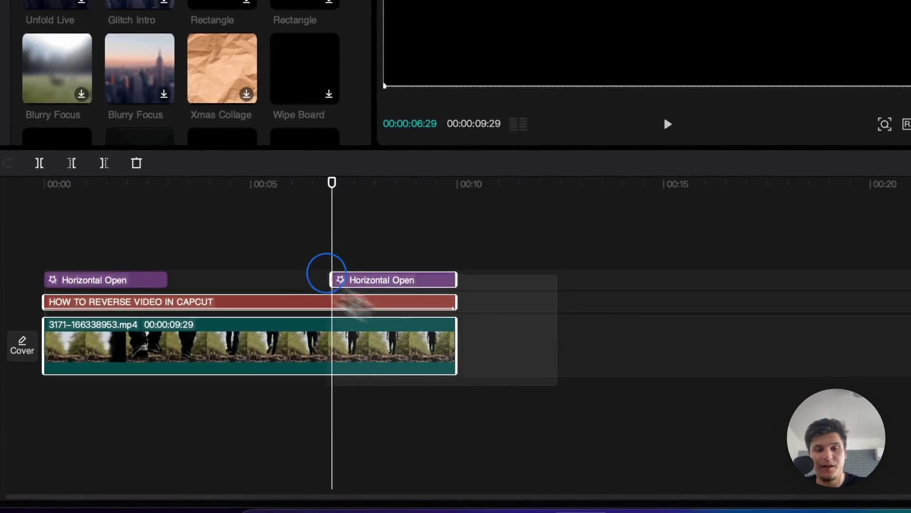
{"action": "key", "text": "ctrl+b"}
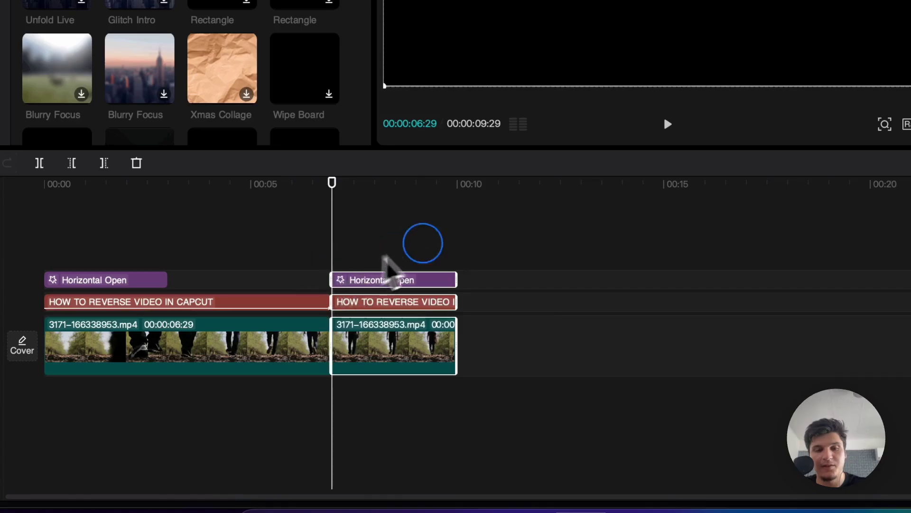
{"action": "left_click", "coordinate": [407, 372]}
{"action": "right_click", "coordinate": [428, 281]}
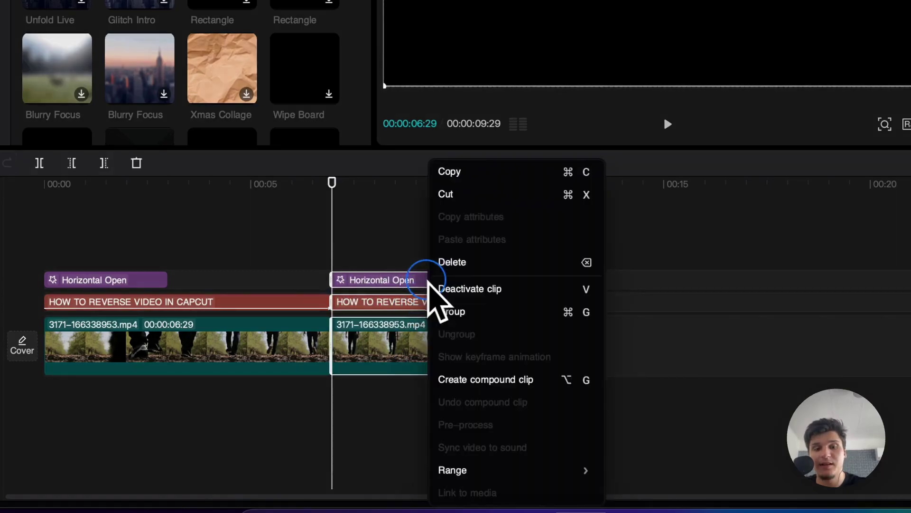
{"action": "left_click", "coordinate": [492, 380]}
{"action": "left_click", "coordinate": [400, 183]}
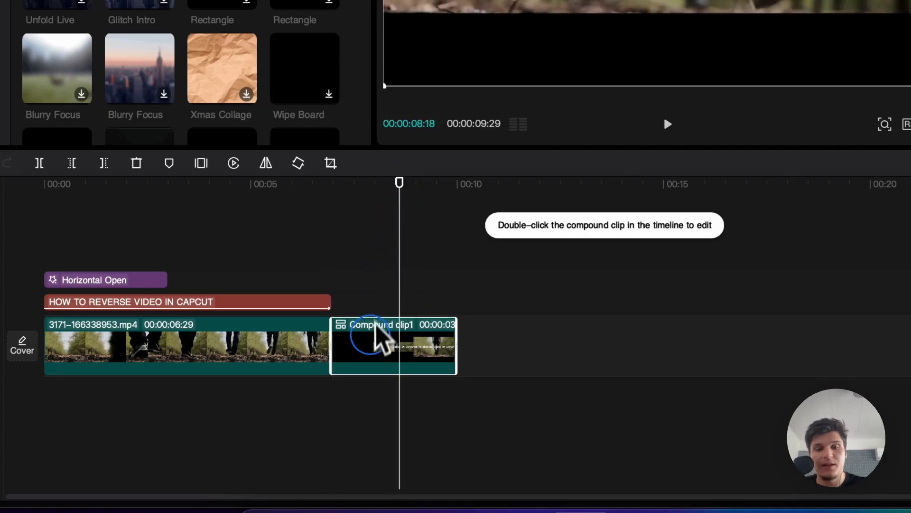
- Try to reverse the compound clip at the end of the timeline, and scrub through its opening effect
{"action": "left_click", "coordinate": [234, 163]}
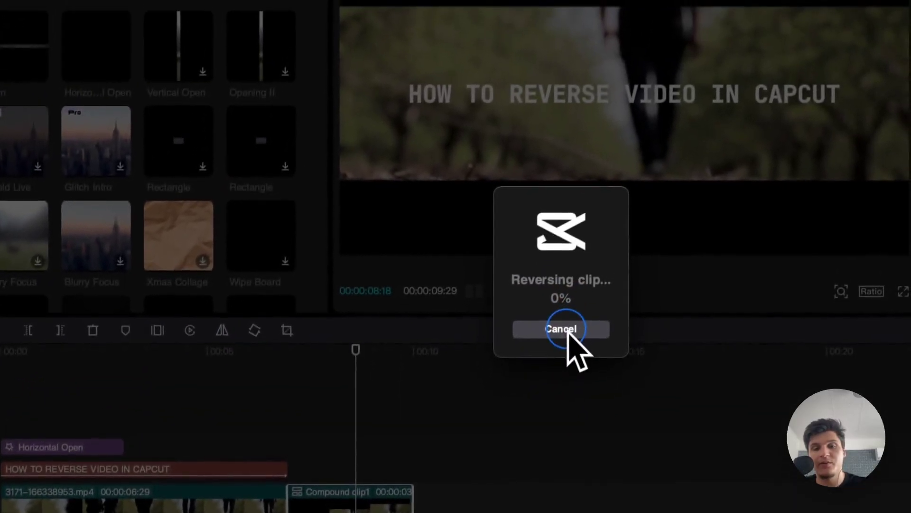
{"action": "left_click", "coordinate": [608, 162]}
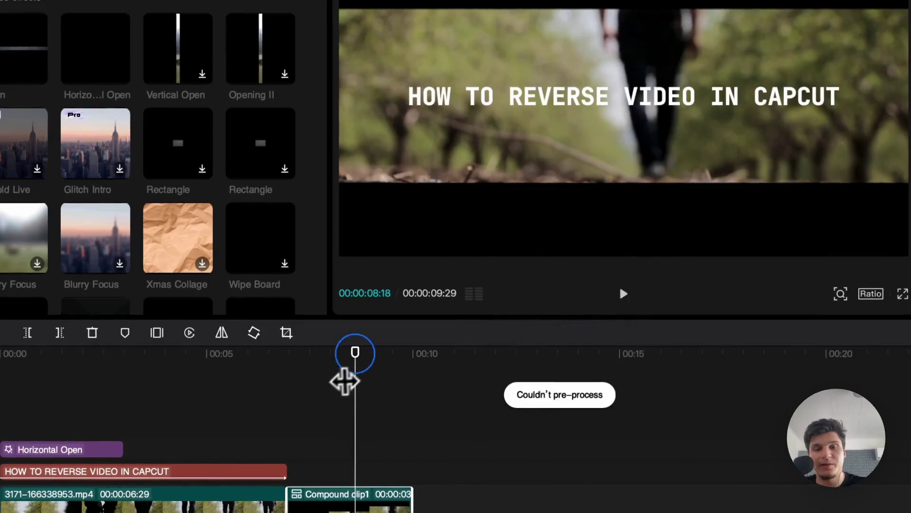
{"action": "left_click_drag", "start_coordinate": [355, 354], "coordinate": [320, 375]}
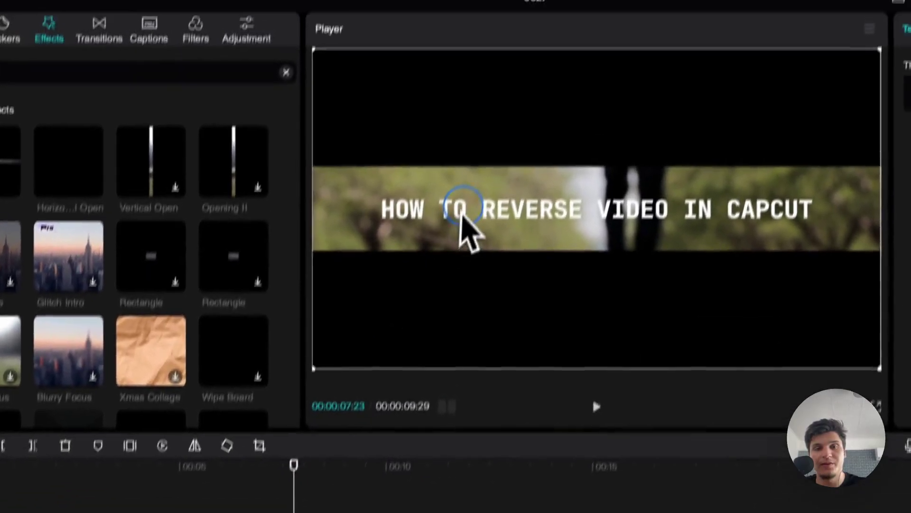
{"action": "left_click_drag", "start_coordinate": [294, 467], "coordinate": [386, 467]}
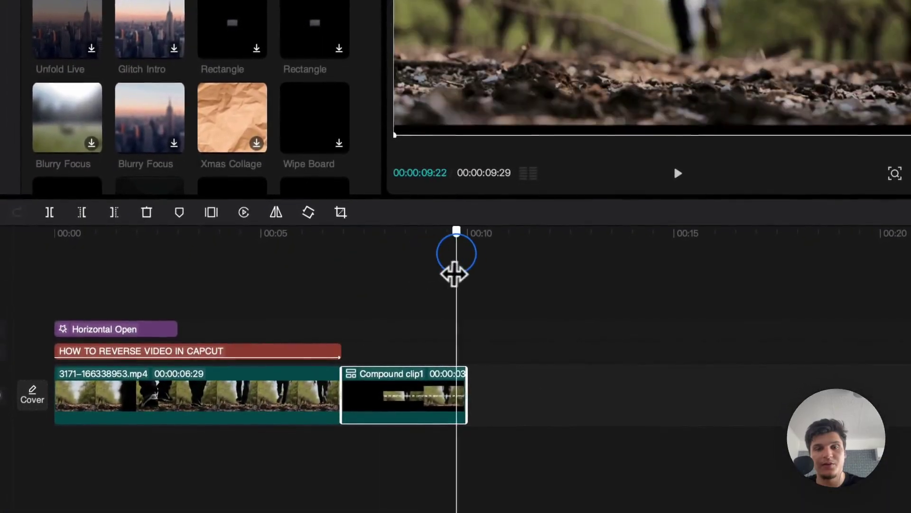
{"action": "left_click_drag", "start_coordinate": [455, 274], "coordinate": [481, 257]}
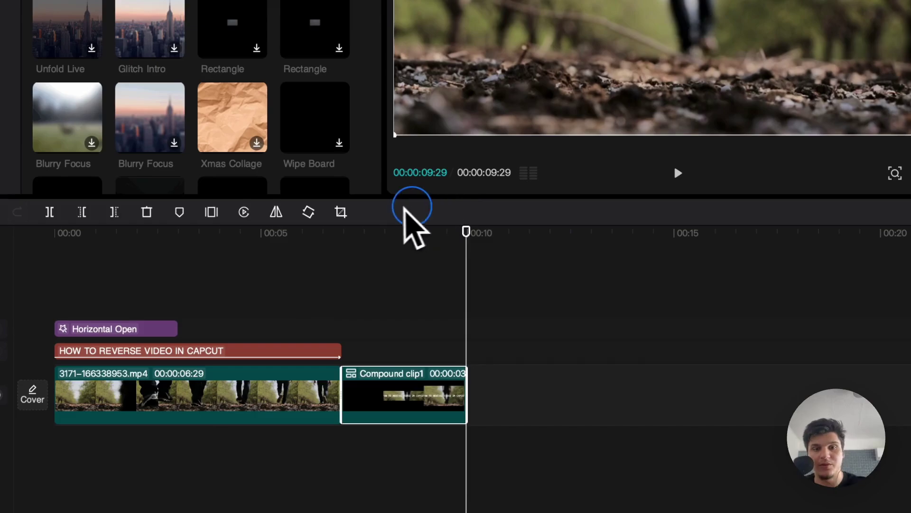
{"action": "left_click_drag", "start_coordinate": [470, 260], "coordinate": [417, 252]}
- Try two more times to reverse the end compound clip, scrubbing across the opening section between the attempts
{"action": "left_click", "coordinate": [244, 212]}
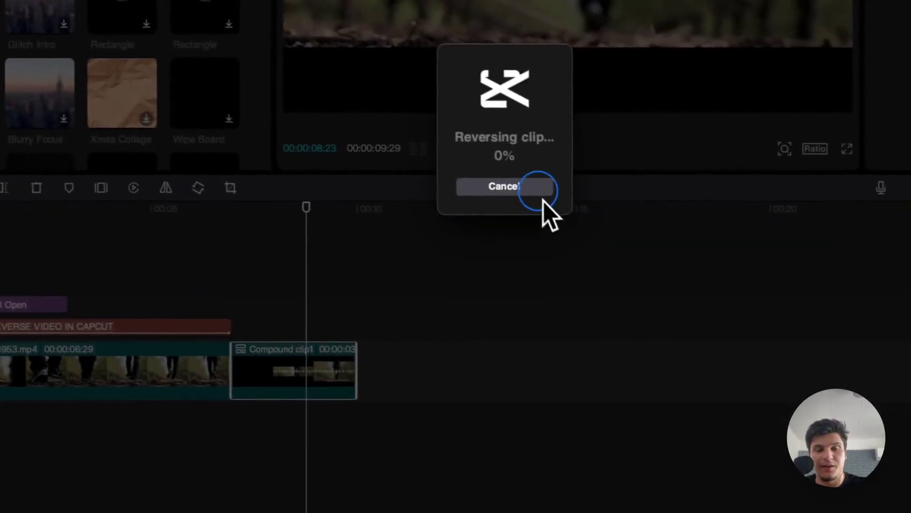
{"action": "left_click", "coordinate": [538, 190]}
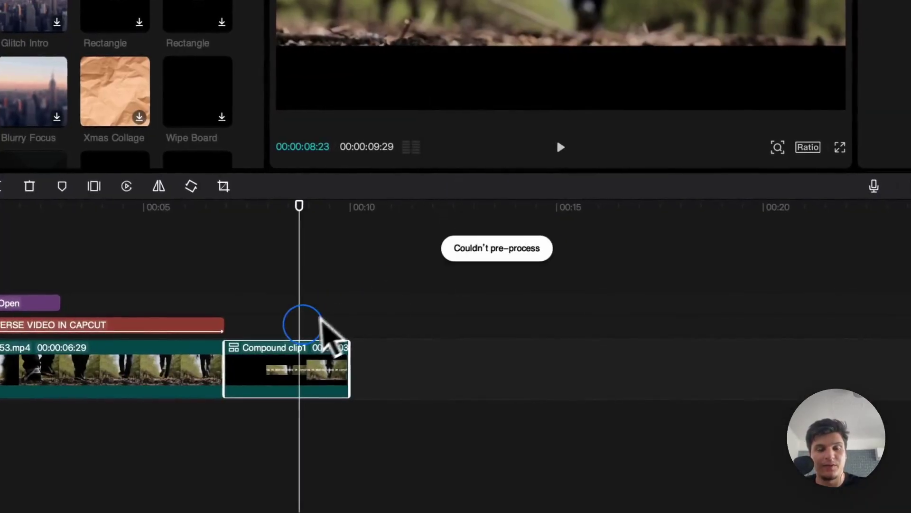
{"action": "left_click_drag", "start_coordinate": [302, 207], "coordinate": [83, 207]}
{"action": "left_click_drag", "start_coordinate": [248, 259], "coordinate": [425, 275]}
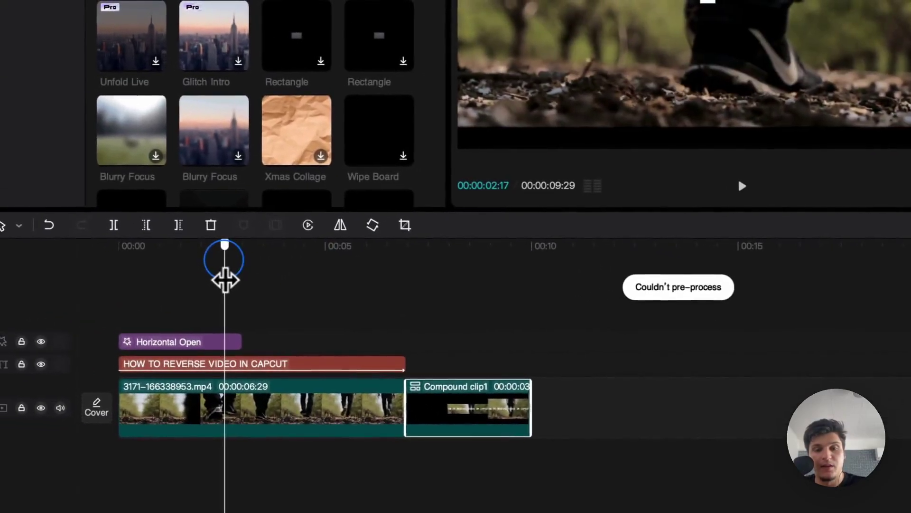
{"action": "left_click", "coordinate": [309, 225]}
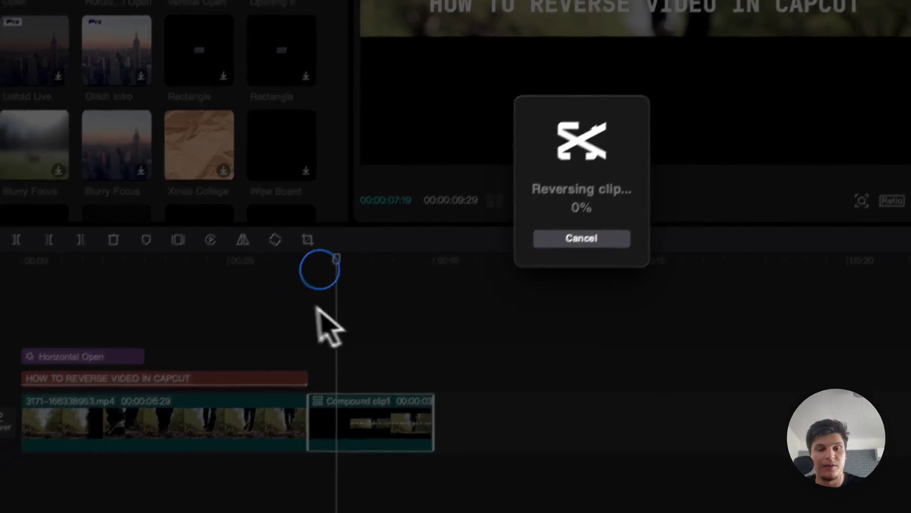
{"action": "left_click", "coordinate": [561, 261]}
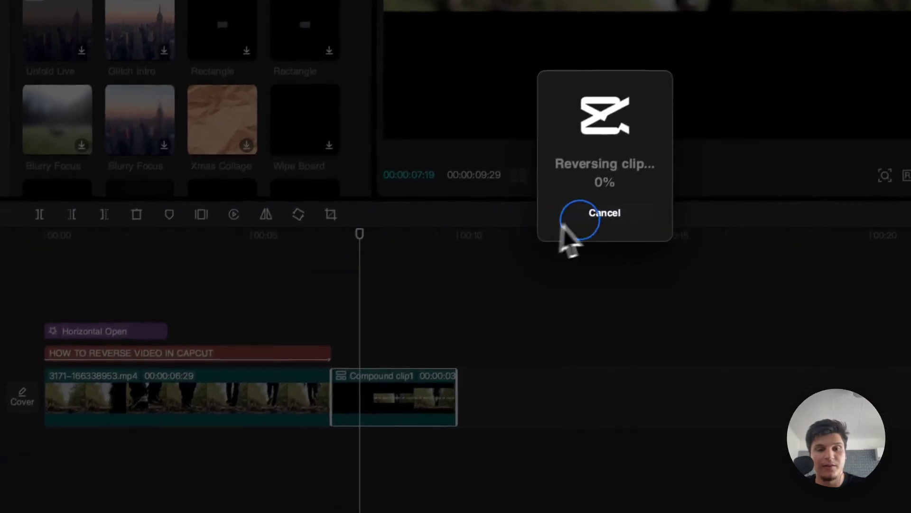
- Scrub back to the start of the timeline and review the first Horizontal Open effect up to 00:00:02:25
{"action": "left_click", "coordinate": [325, 282]}
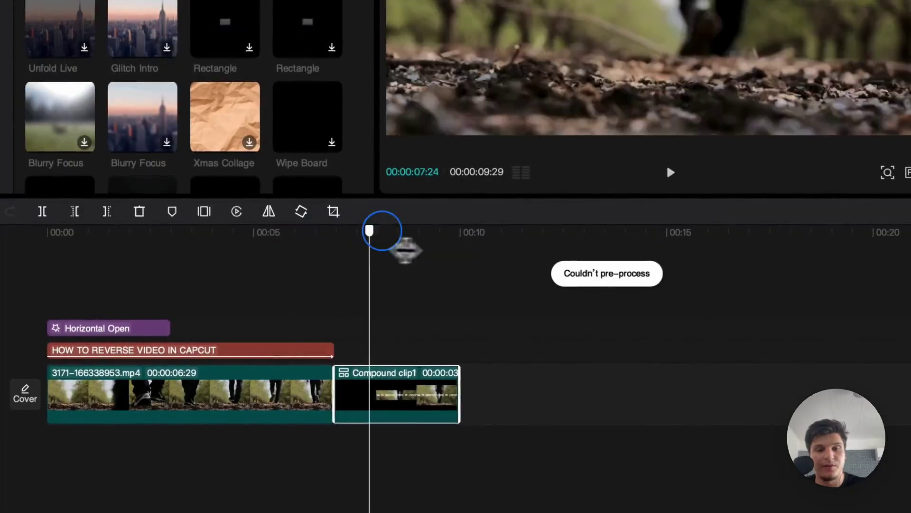
{"action": "left_click_drag", "start_coordinate": [405, 250], "coordinate": [123, 260]}
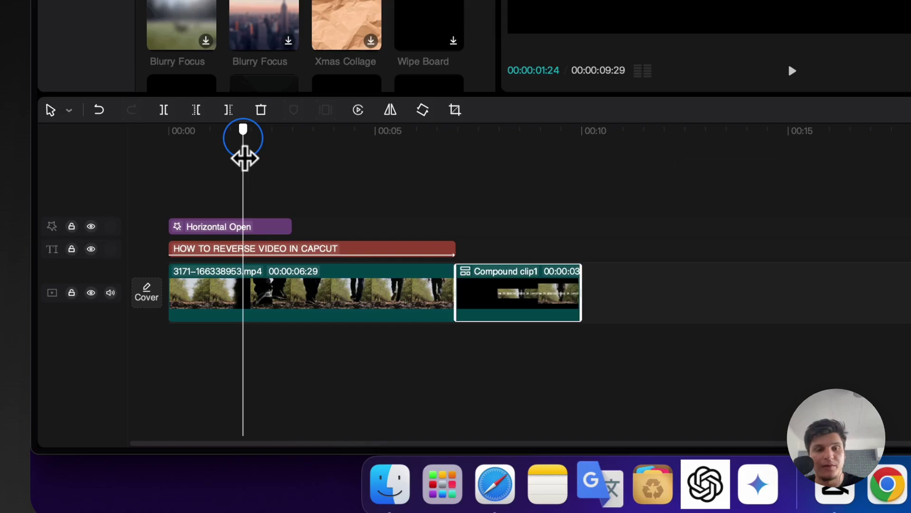
{"action": "left_click_drag", "start_coordinate": [244, 156], "coordinate": [286, 135]}
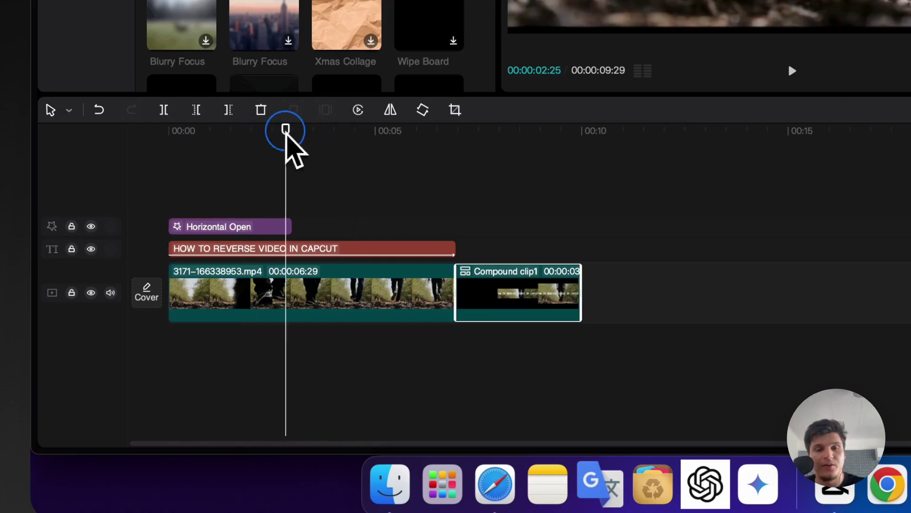
- Combine the first section's effect, text and video into a compound clip, and scrub its opening to 00:00:02:01
{"action": "left_click_drag", "start_coordinate": [356, 156], "coordinate": [204, 427]}
{"action": "right_click", "coordinate": [318, 294]}
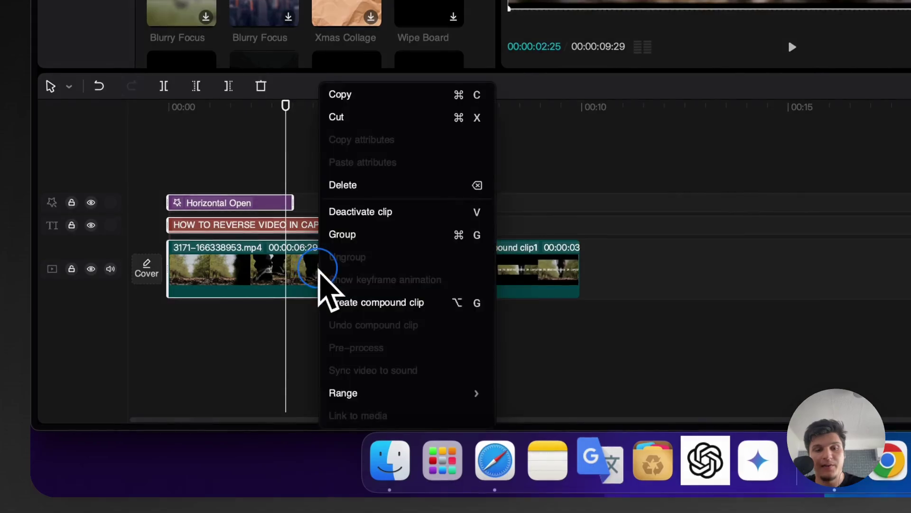
{"action": "left_click", "coordinate": [356, 303]}
{"action": "left_click", "coordinate": [174, 107]}
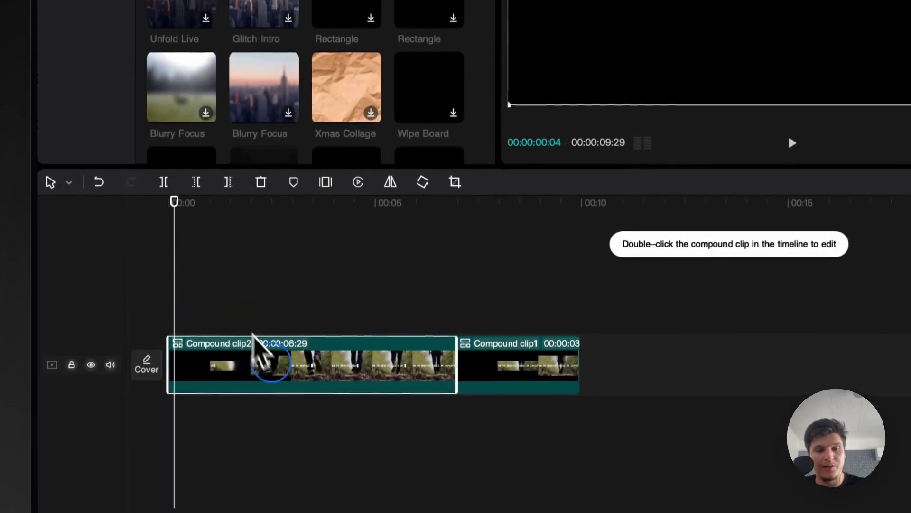
{"action": "left_click_drag", "start_coordinate": [342, 233], "coordinate": [252, 209]}
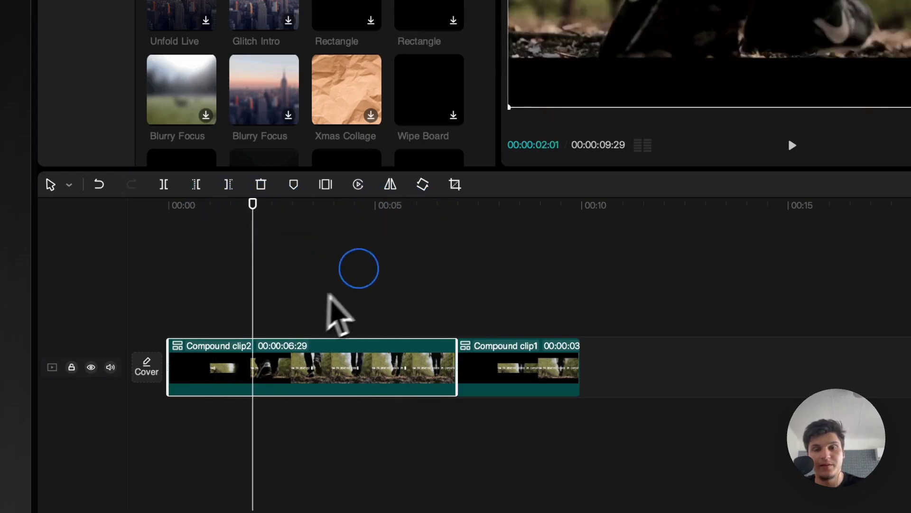